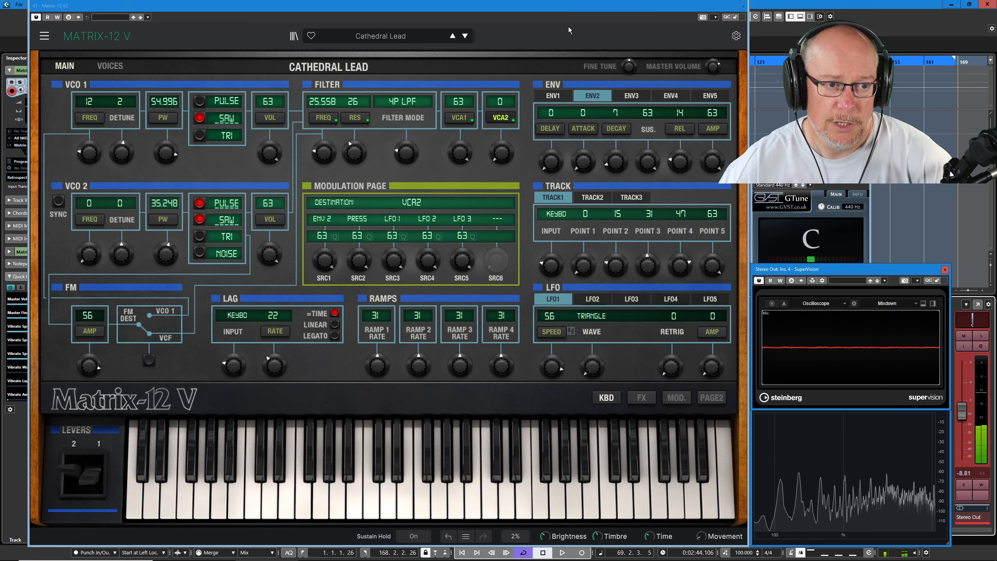
- Load the Multiverse preset from the Pad category
click(393, 37)
mouse_move(377, 135)
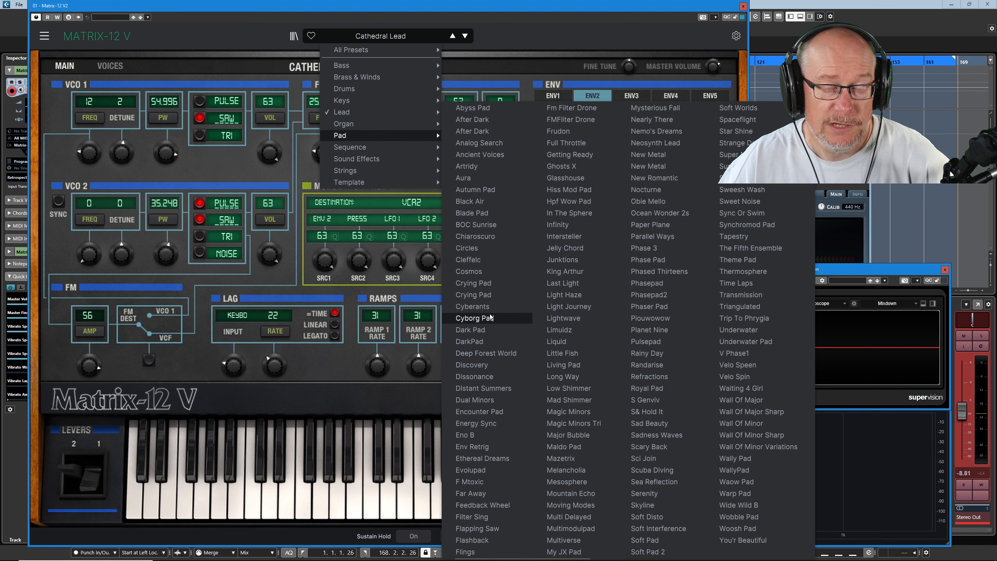
click(570, 539)
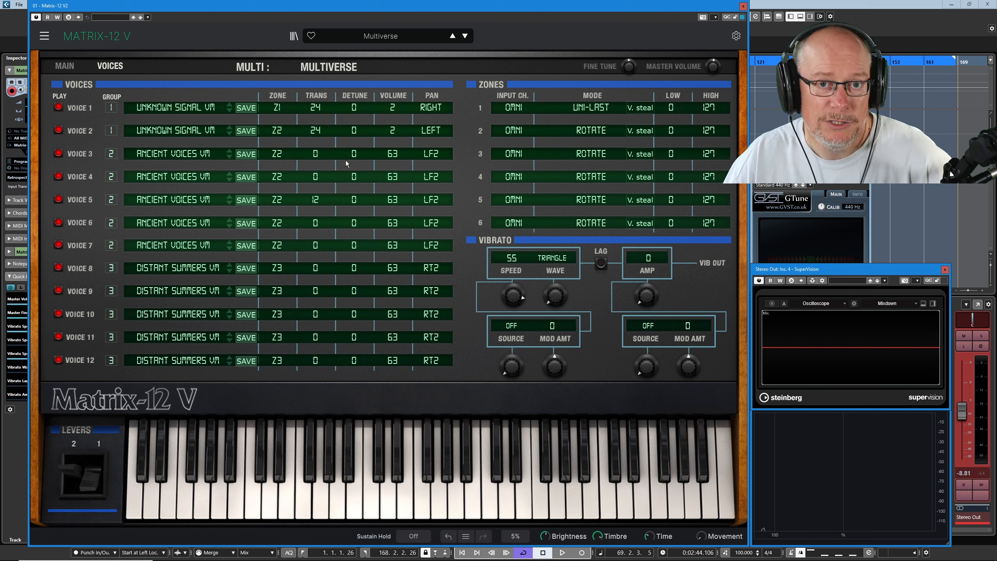
- Load the Init preset from the Template category and bring the GTune tuner window to the front
click(380, 39)
mouse_move(421, 186)
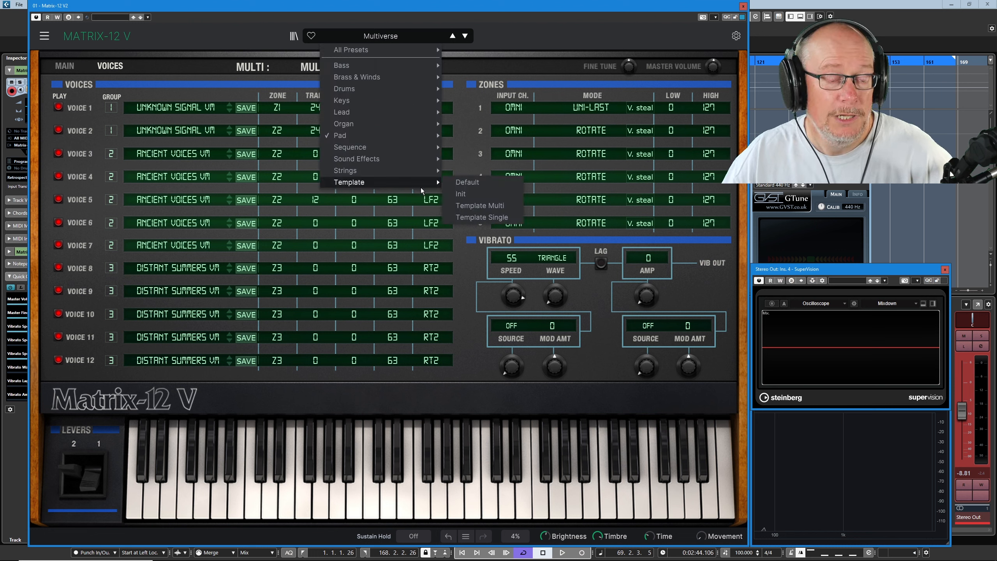
click(461, 194)
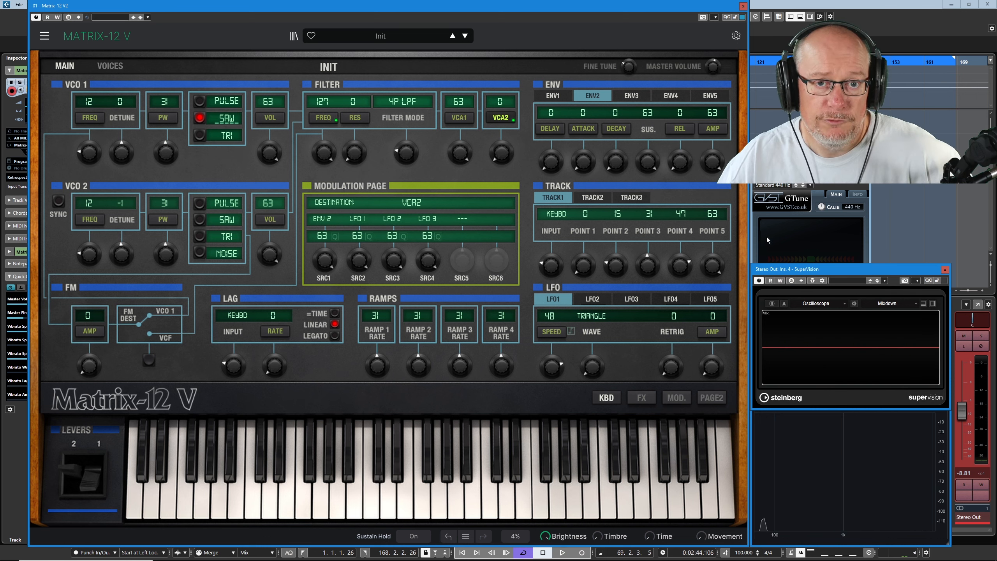
click(834, 248)
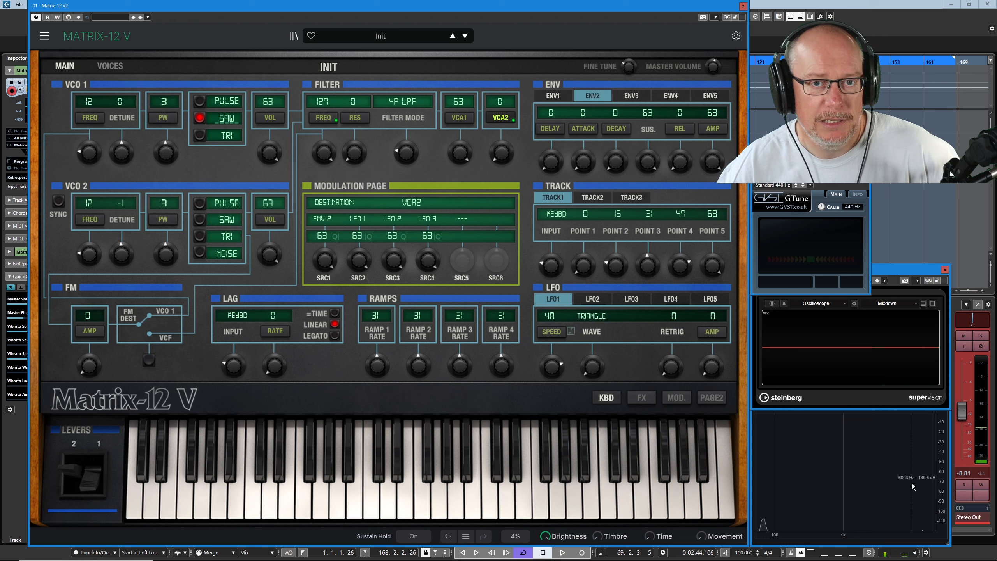
- Switch VCO 1 from saw to triangle for comparison, and finish with only the pulse wave enabled
click(199, 118)
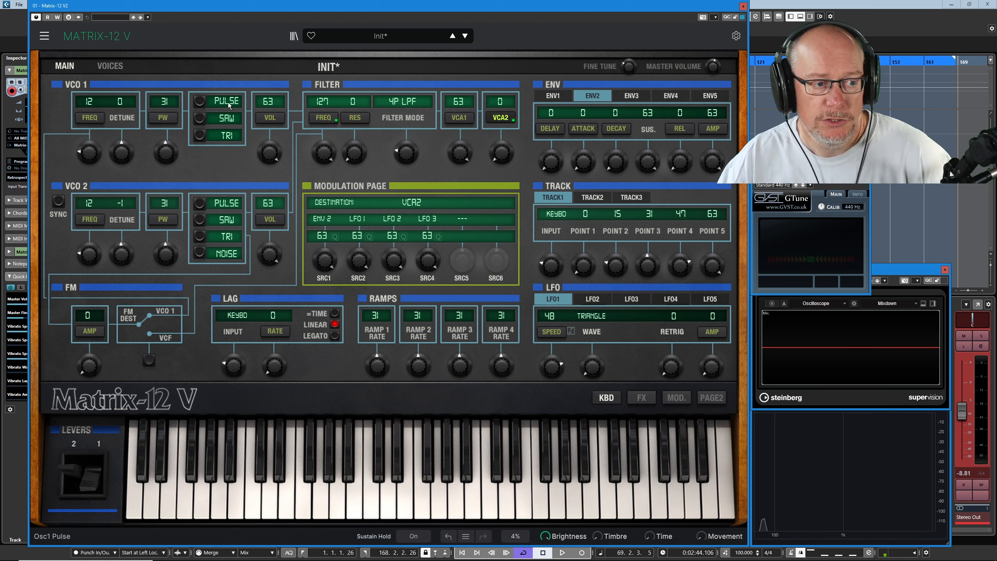
click(200, 135)
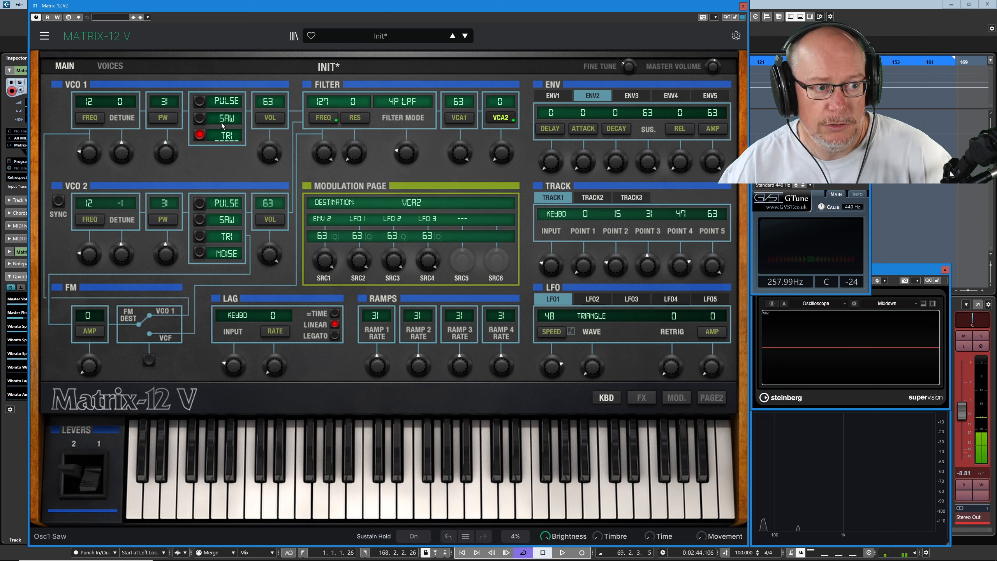
click(199, 134)
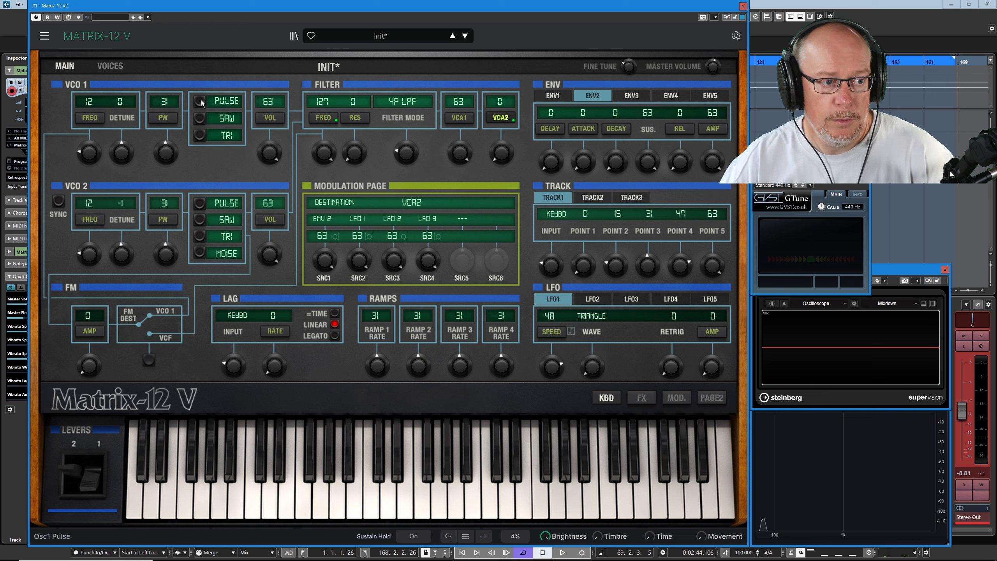
click(199, 102)
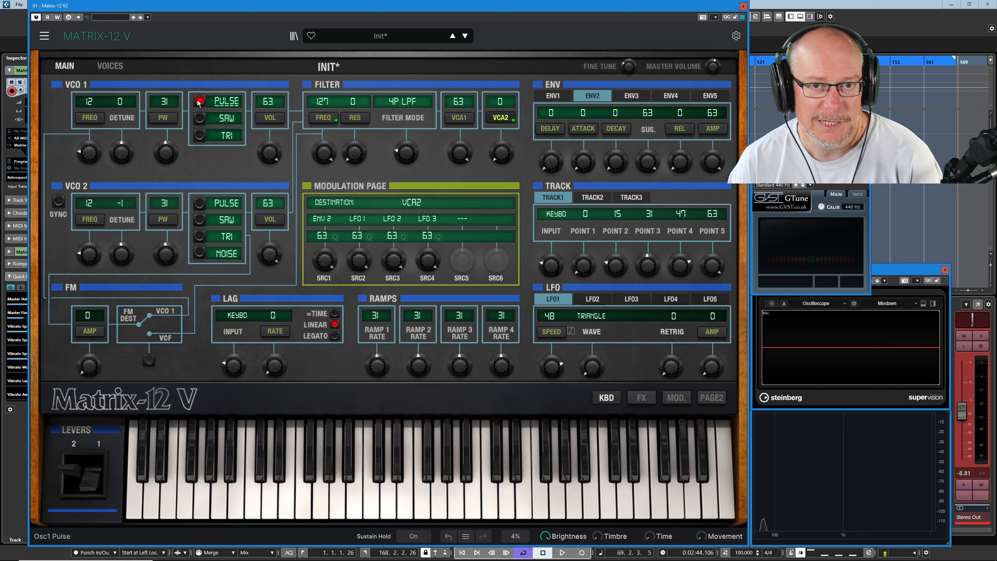
- Set the SuperVision oscilloscope's zoom to 83 % and its frequency to 42.8 Hz
click(886, 270)
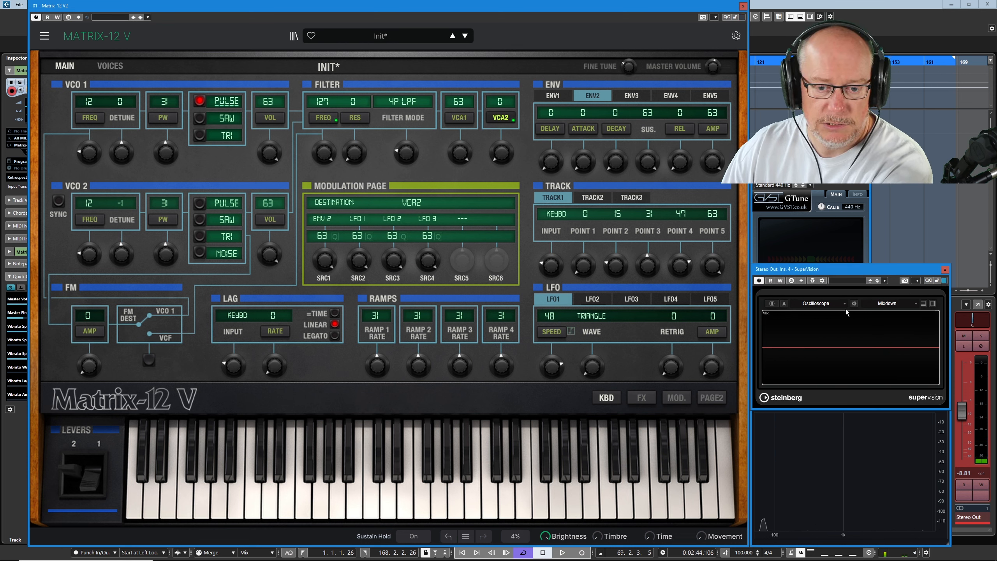
click(854, 303)
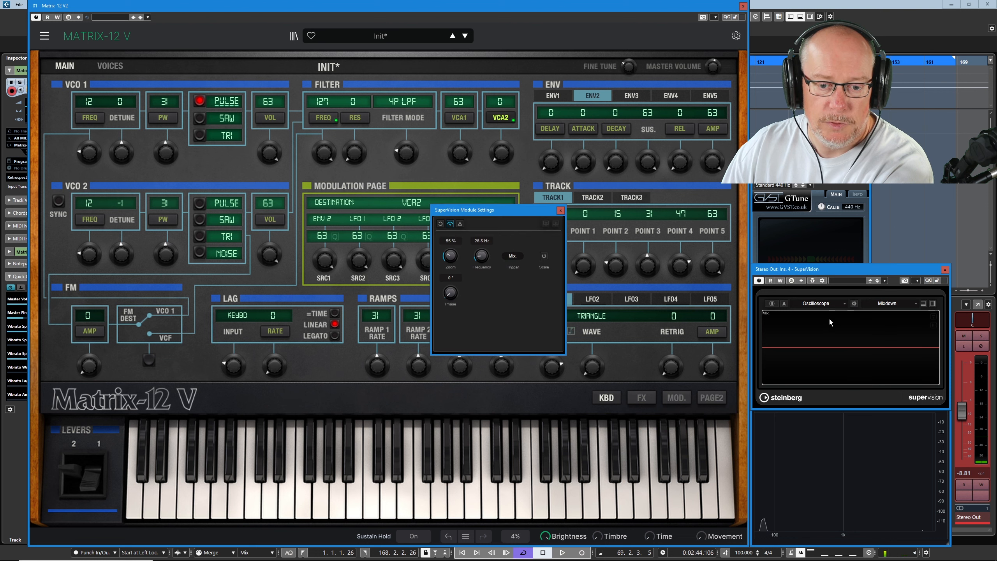
drag(451, 257, 482, 254)
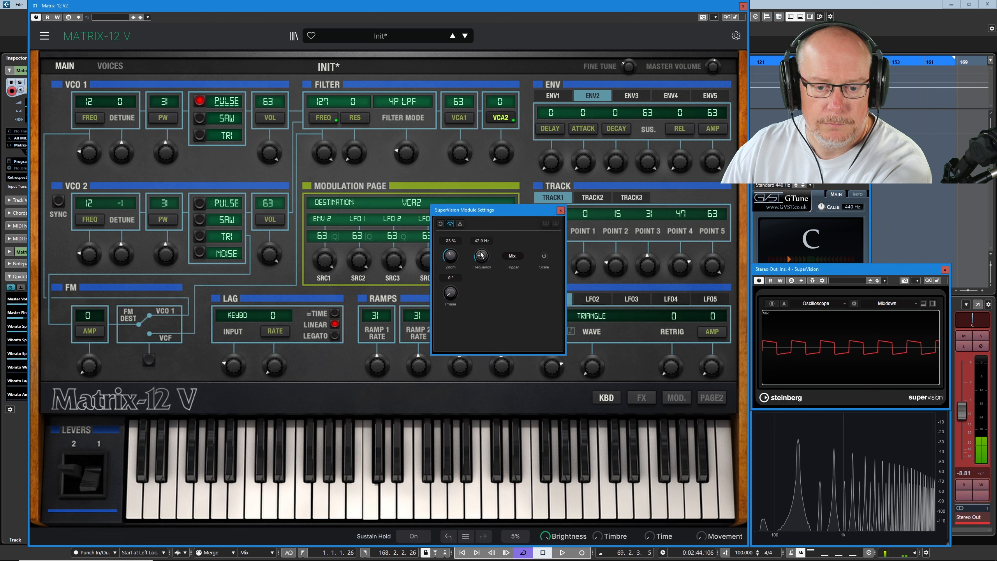
click(561, 209)
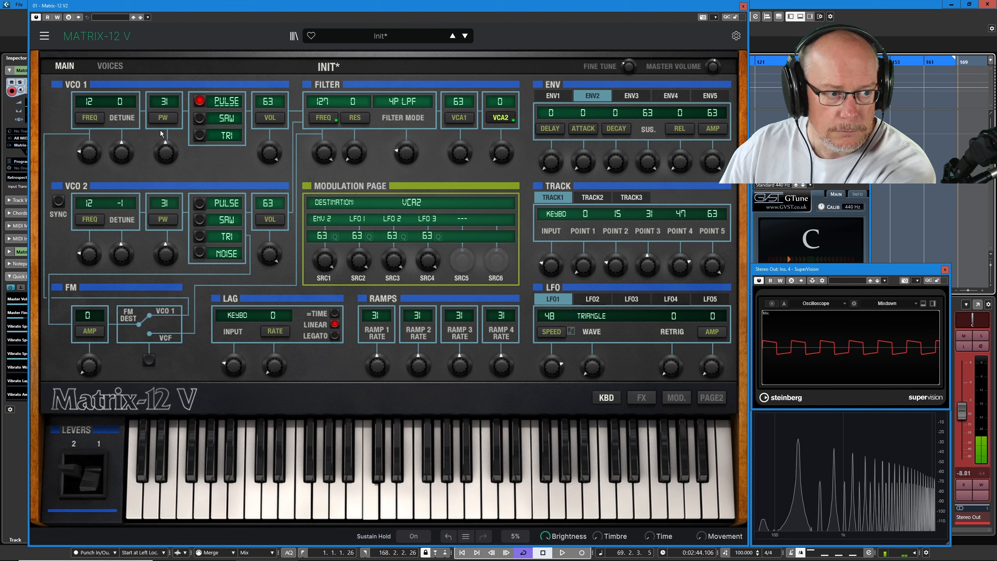
- Lower VCO 1's pulse width to 13, raise it to 33, and reset it to the default 31
drag(170, 151, 169, 172)
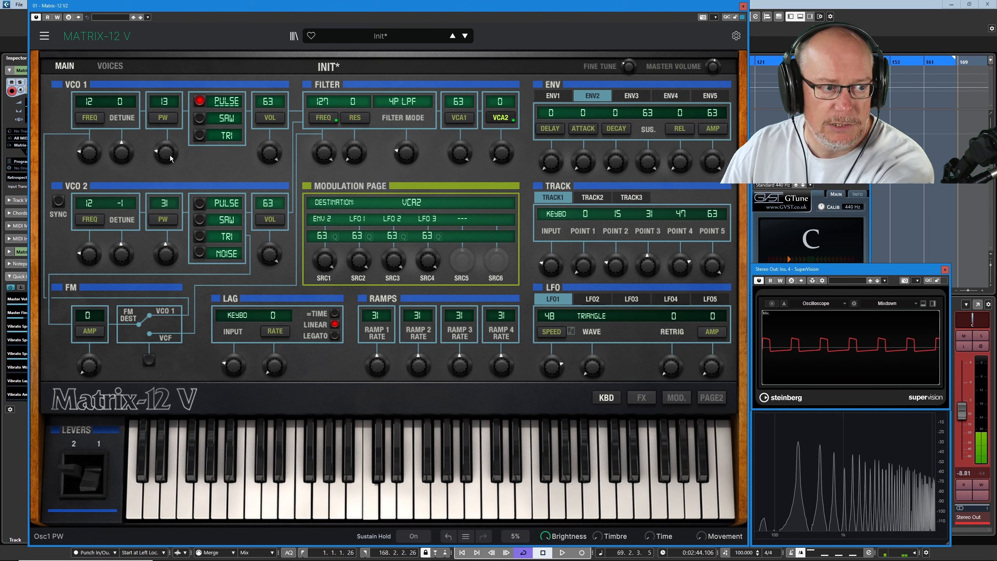
drag(165, 155, 165, 133)
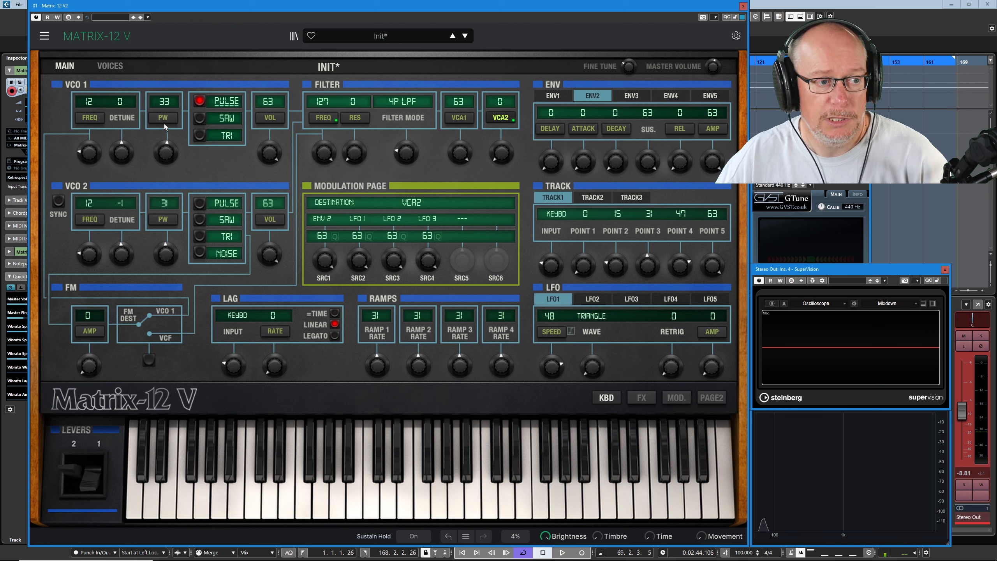
double_click(165, 157)
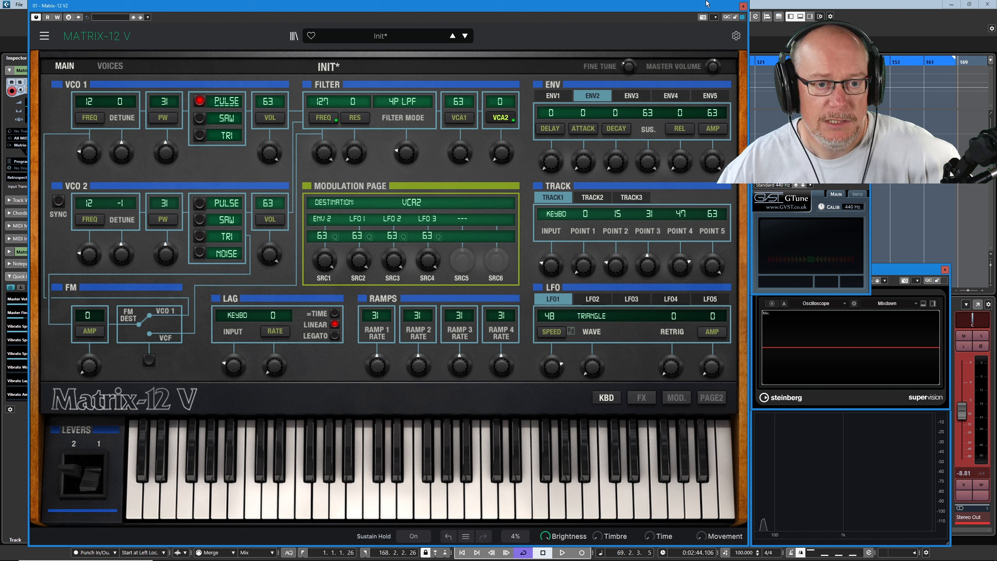
- Reset Fine Tune to its default and set VCO 1's frequency and detune both to 0
mouse_move(627, 67)
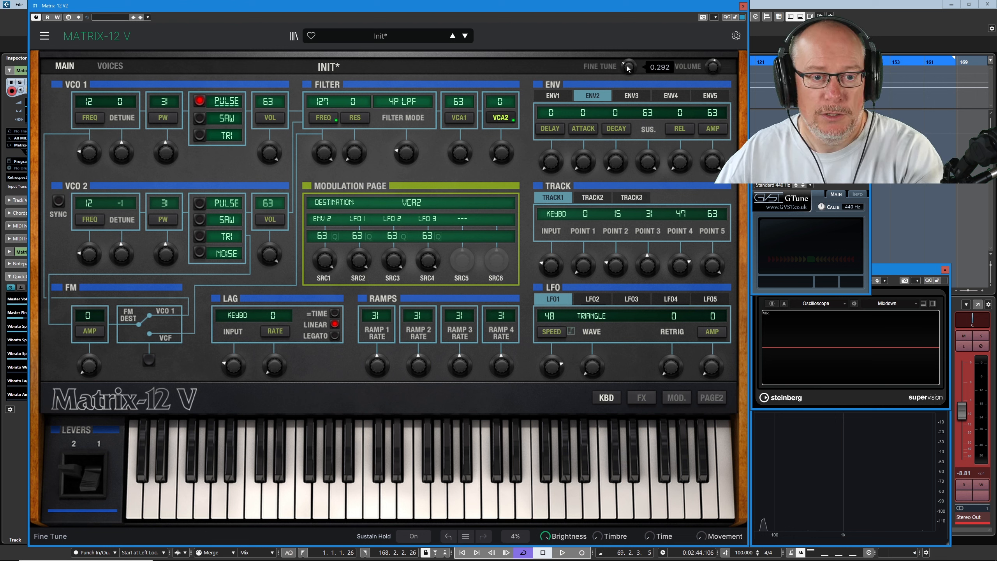
double_click(628, 67)
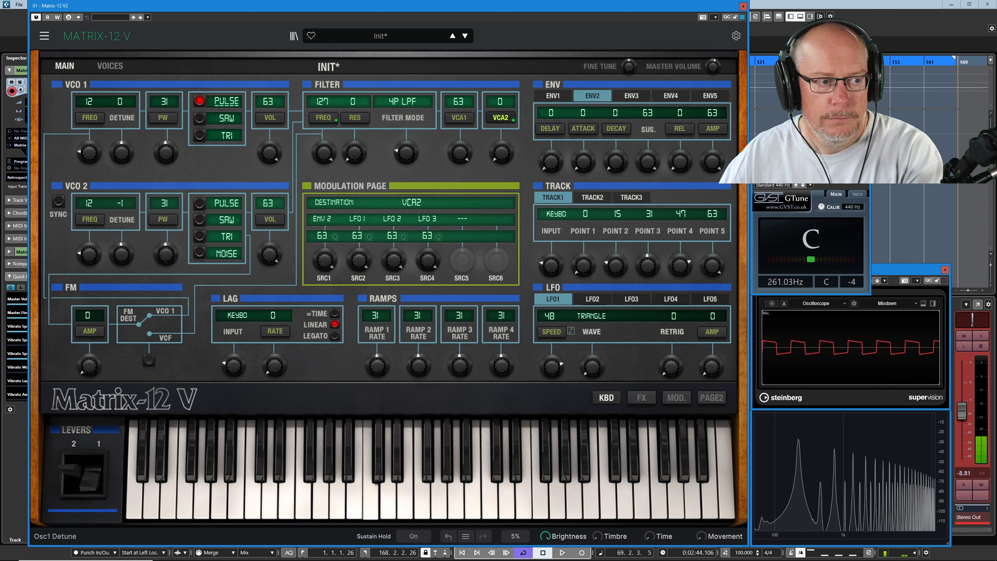
drag(121, 153, 121, 136)
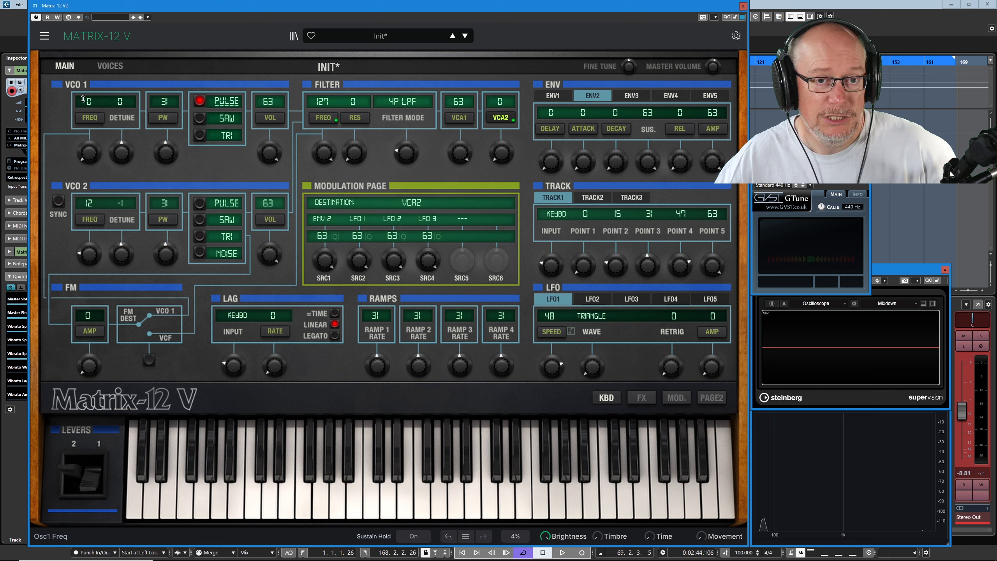
click(385, 37)
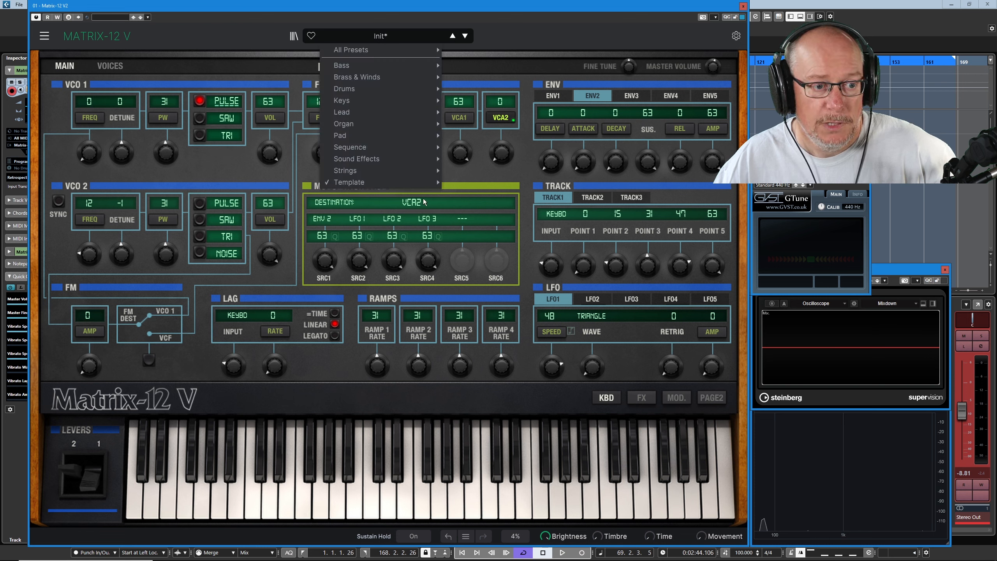
mouse_move(378, 184)
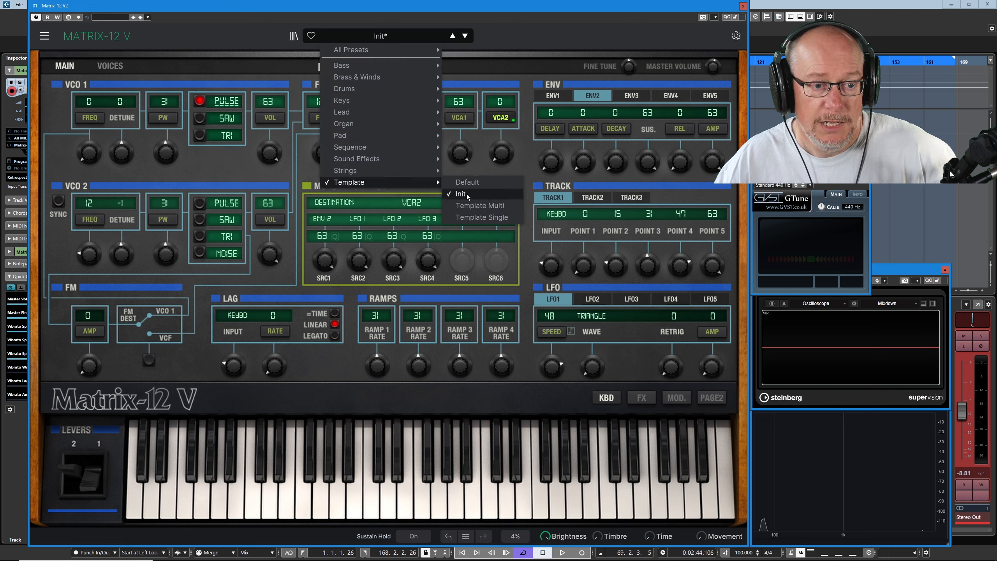
mouse_move(441, 163)
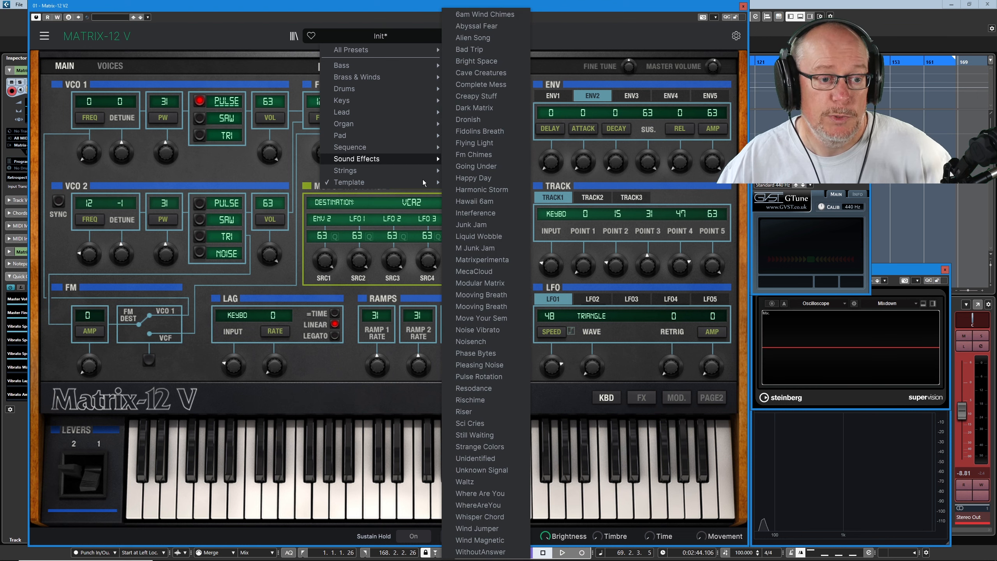
mouse_move(427, 181)
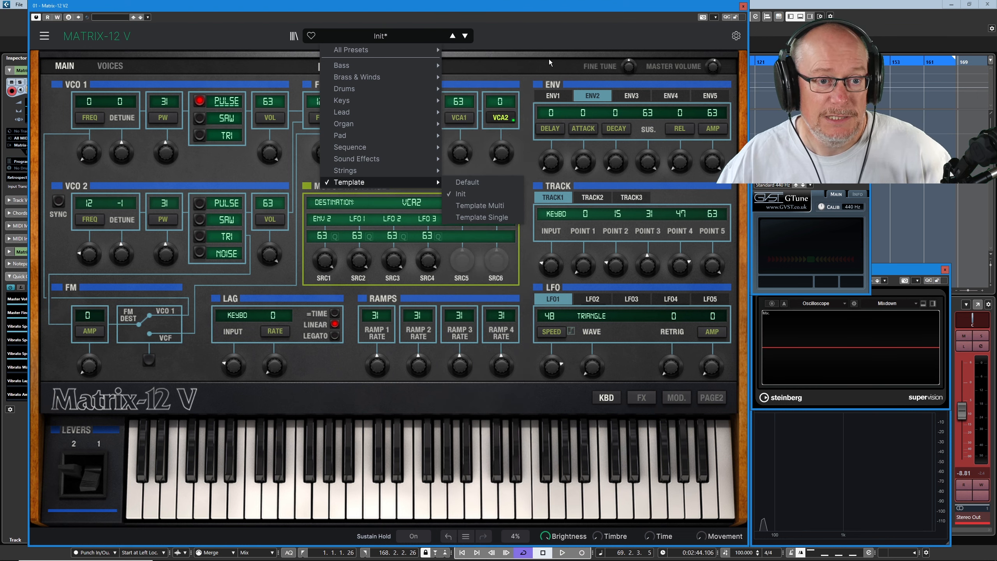
click(102, 140)
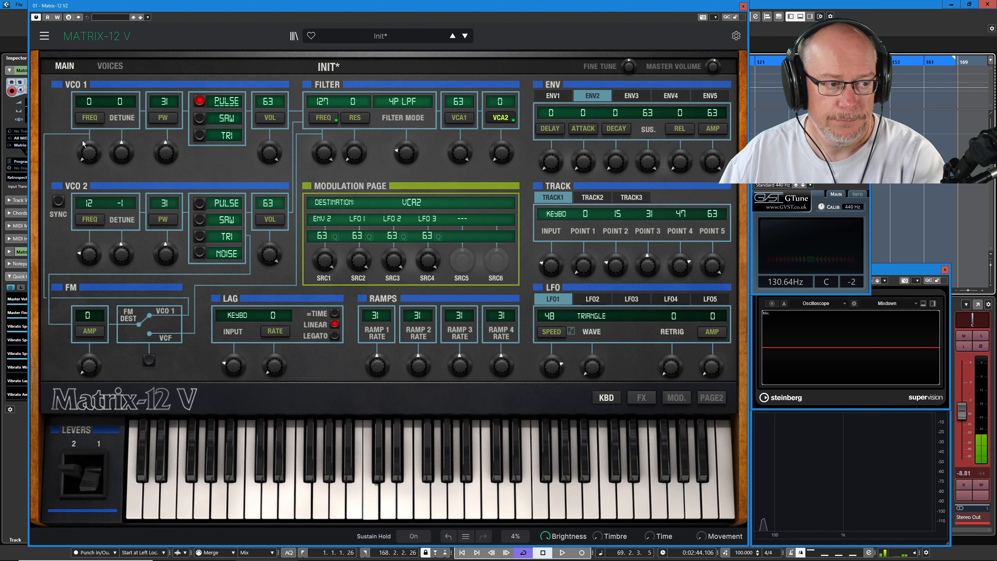
- Keep VCO 1's frequency at 0 and lower its volume to 0
mouse_move(93, 144)
mouse_down()
mouse_move(94, 127)
mouse_move(93, 146)
mouse_up()
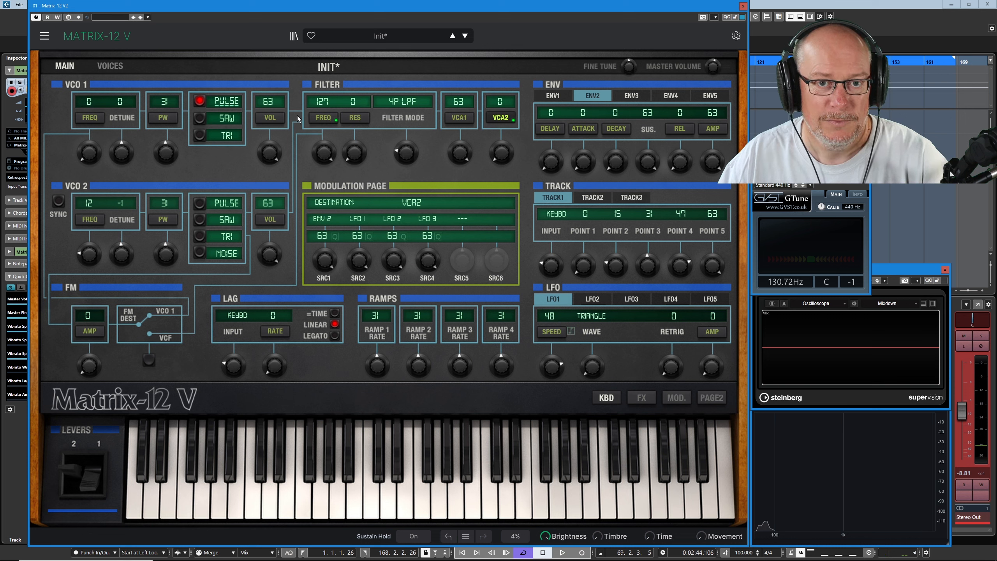
drag(277, 158, 286, 138)
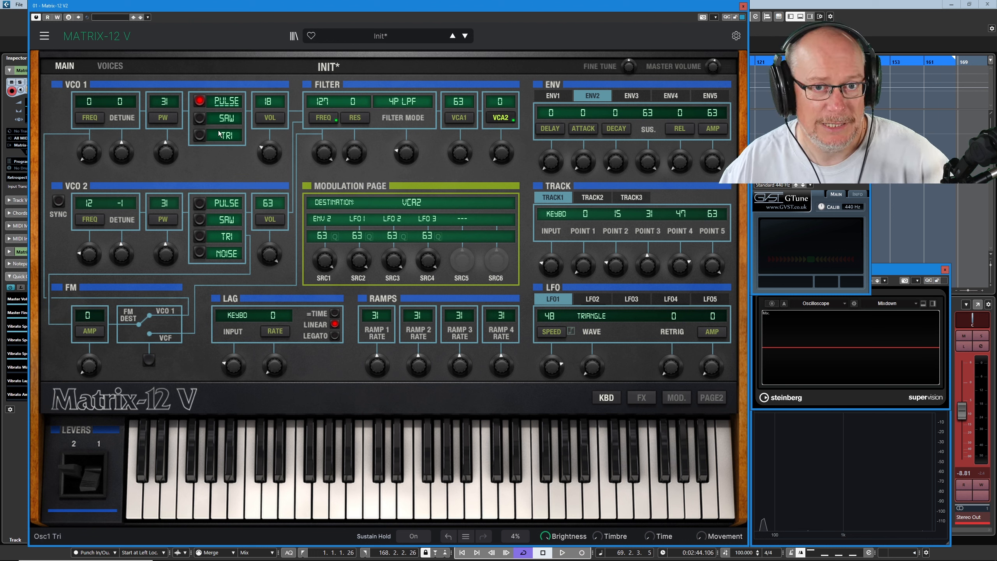
drag(269, 152, 269, 166)
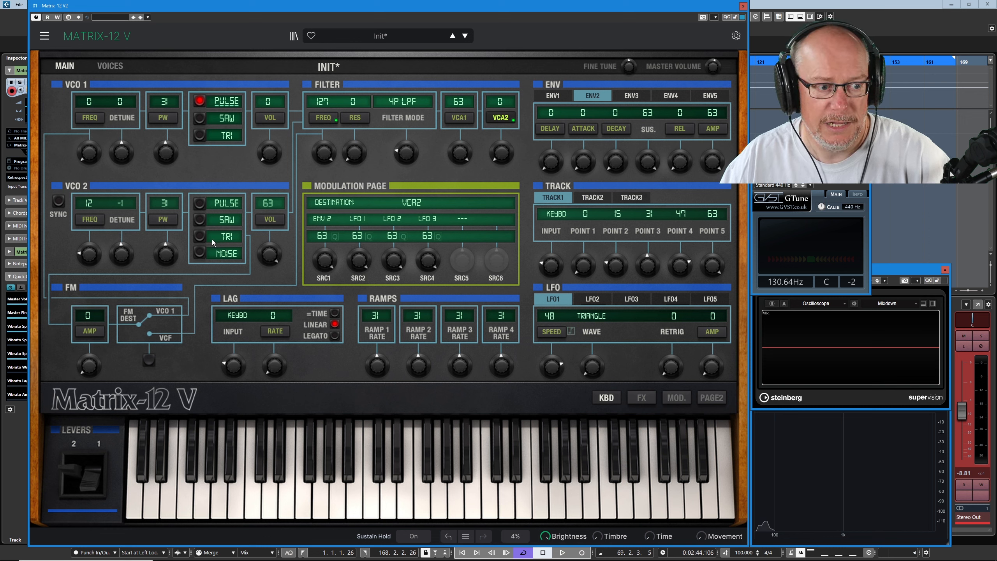
- Enable VCO 2's triangle wave, try noise on its own, and return to triangle alone
click(201, 236)
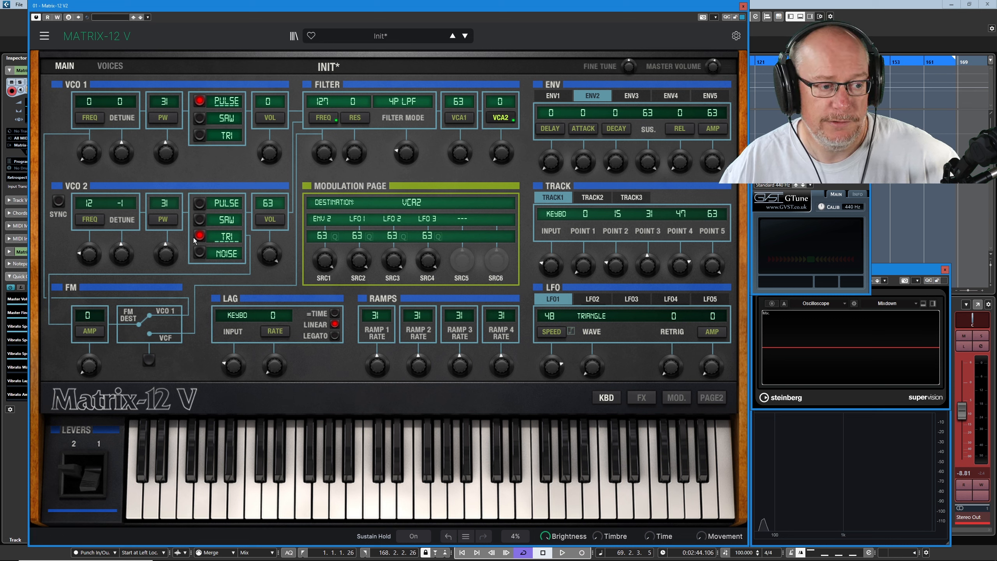
click(199, 253)
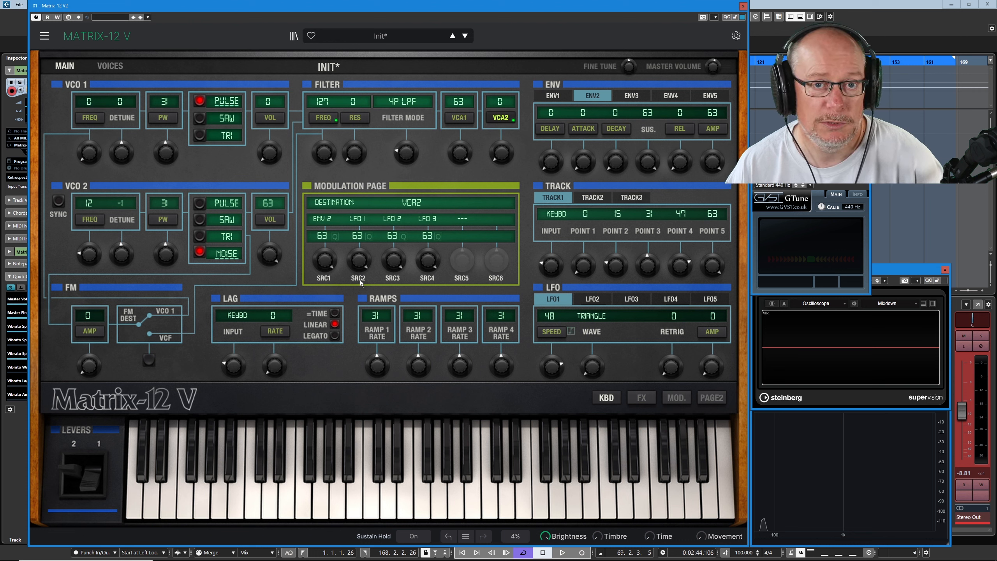
click(201, 237)
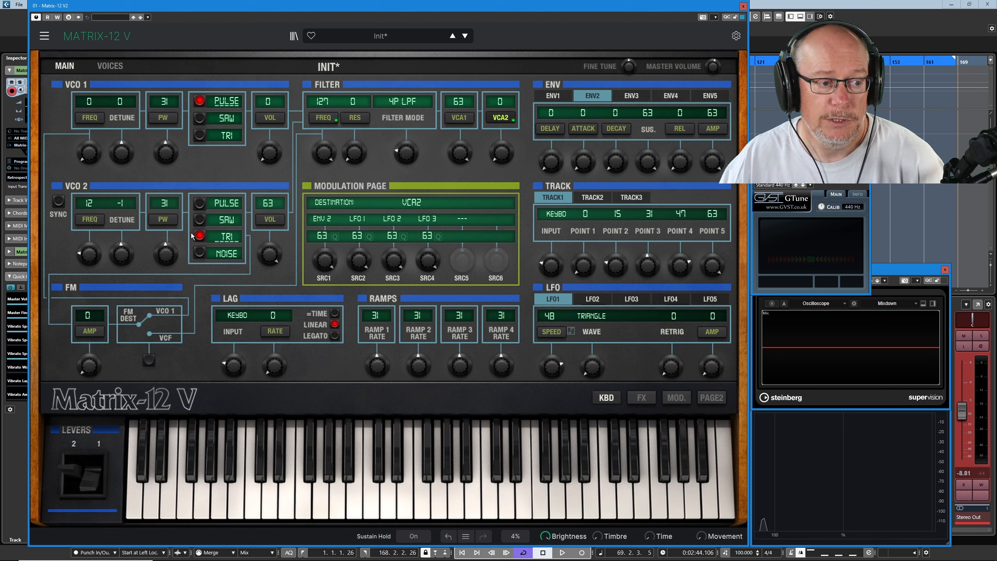
click(229, 225)
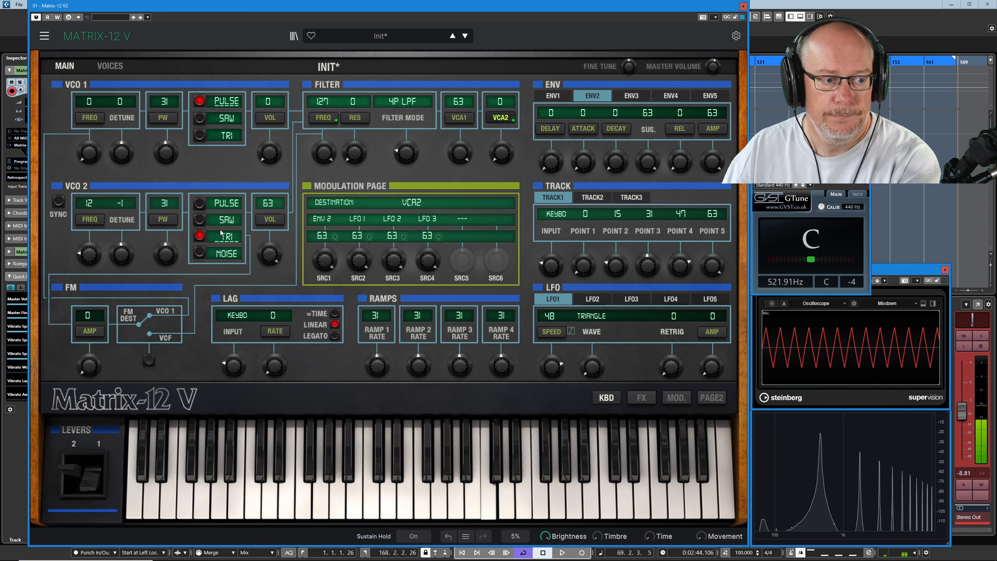
- Switch VCO 2 to saw, add the triangle wave to it, and enable oscillator sync
click(201, 220)
click(201, 220)
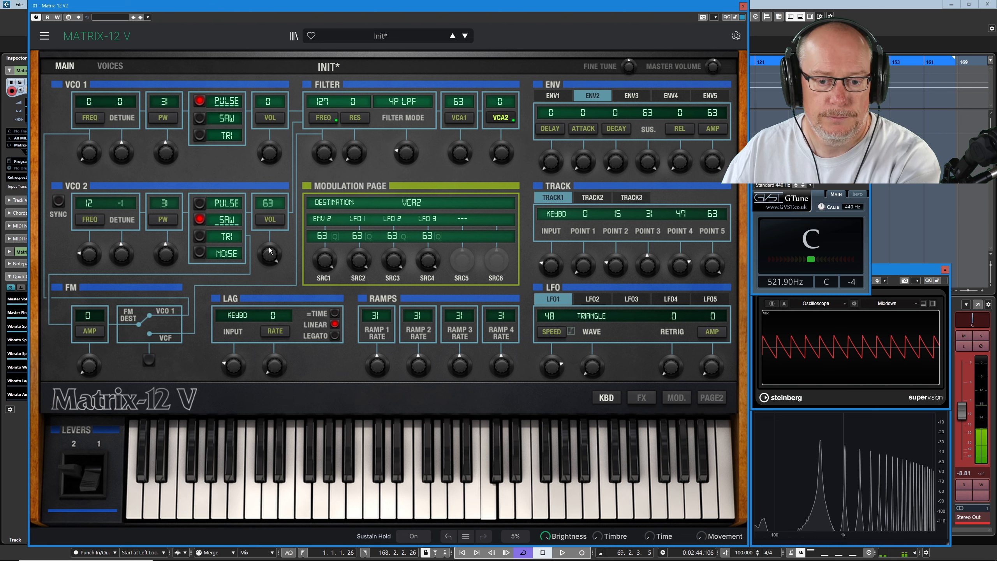
click(903, 267)
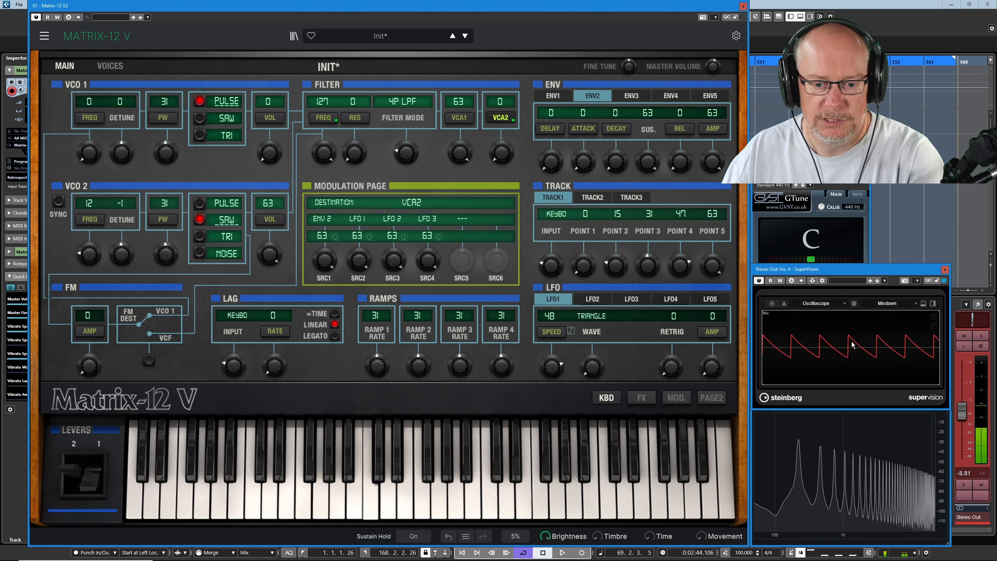
click(201, 237)
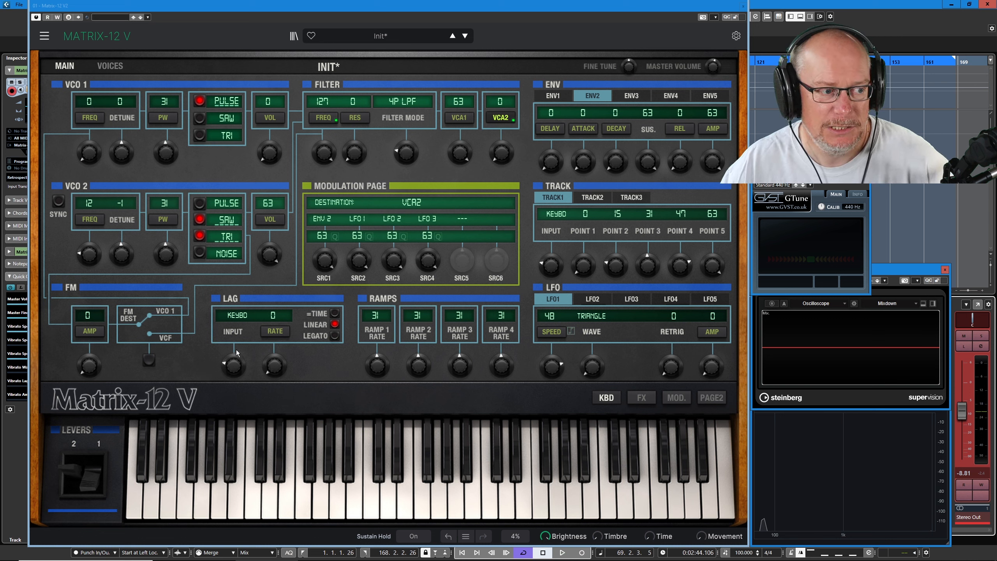
click(58, 201)
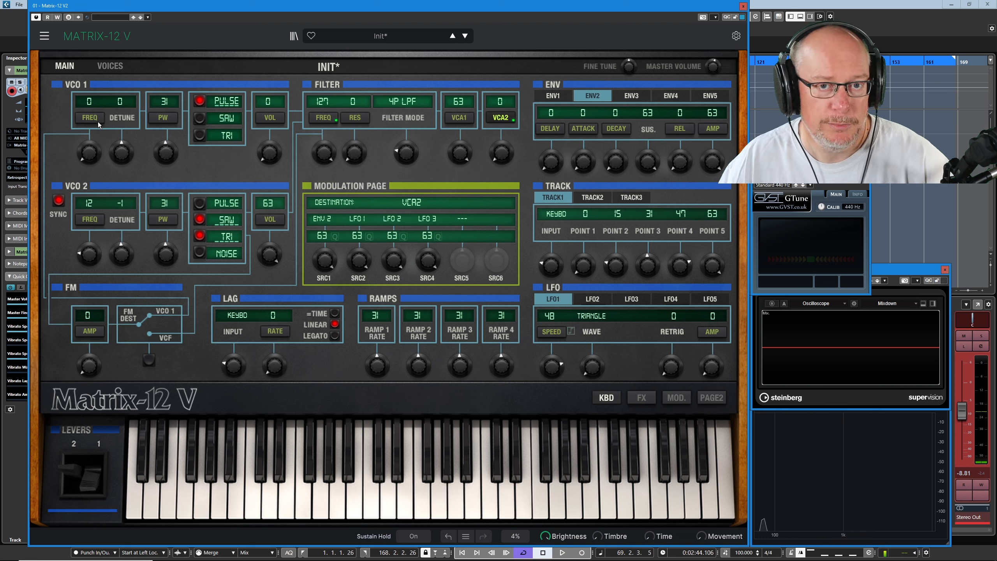
- Set VCO 1's frequency to 1 and try VCO 2's frequency at 19 and 0 before leaving it at 4
drag(87, 157, 87, 158)
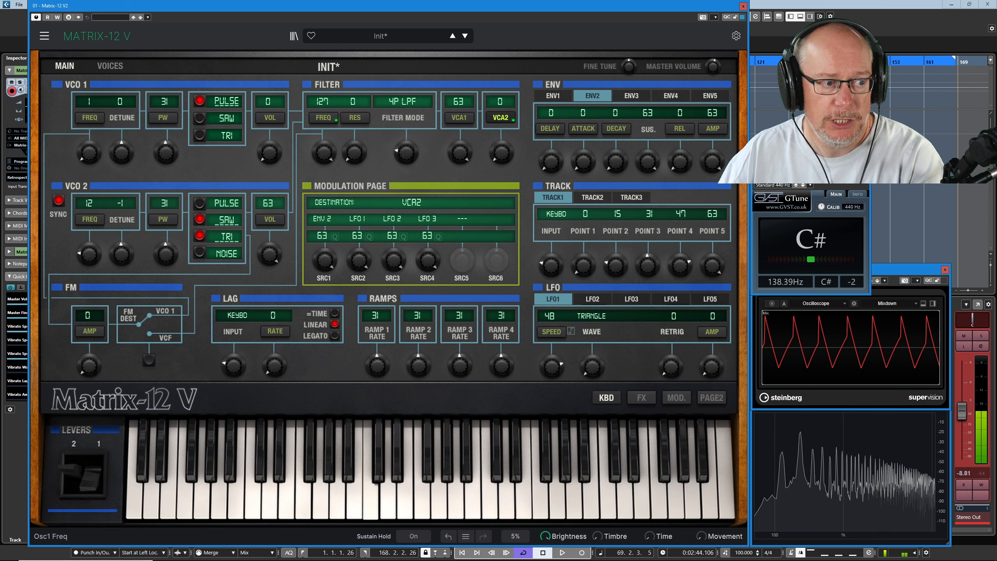
drag(90, 151, 89, 153)
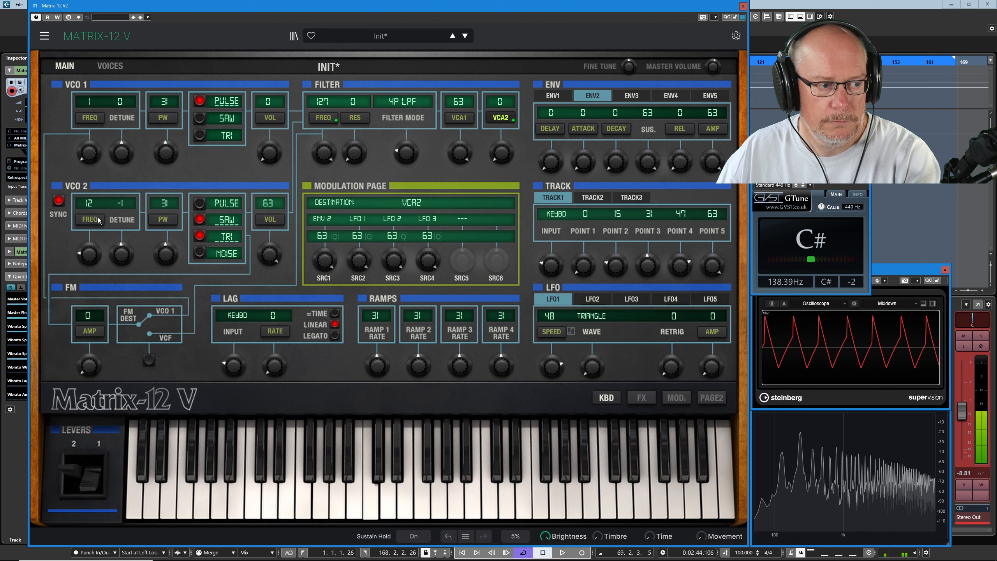
drag(93, 250, 93, 238)
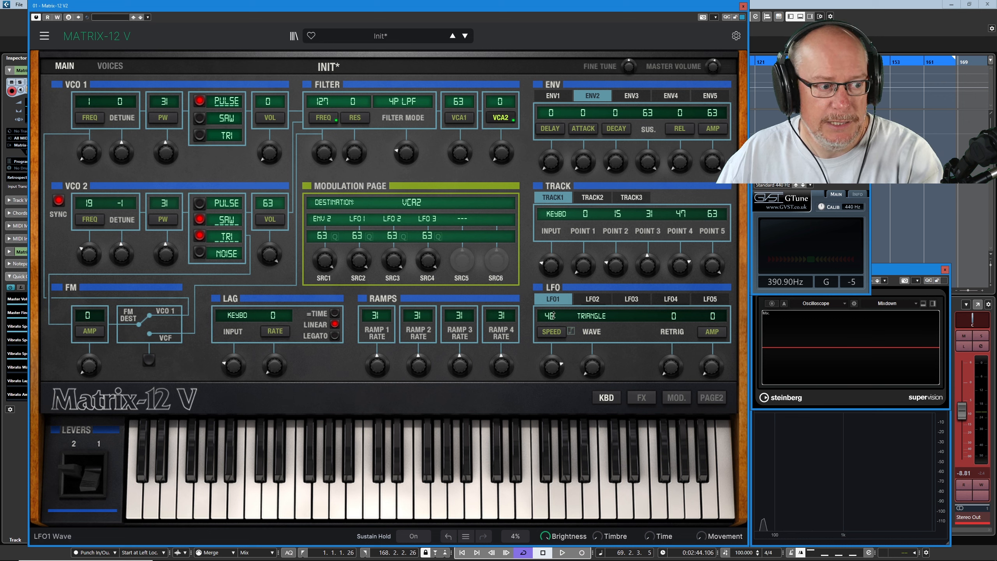
mouse_move(89, 255)
mouse_down()
mouse_move(90, 244)
mouse_move(89, 281)
mouse_move(90, 258)
mouse_up()
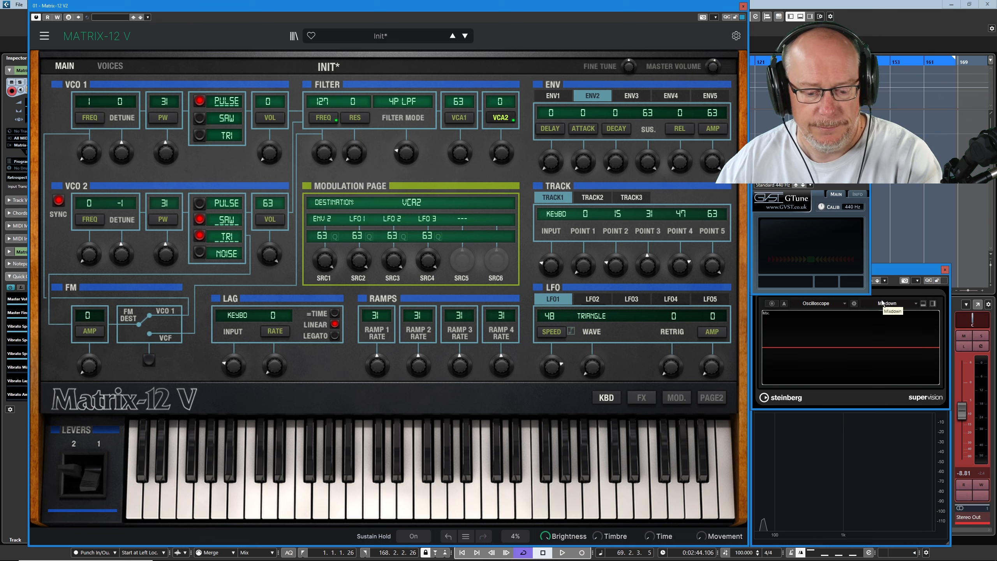
drag(89, 254, 89, 244)
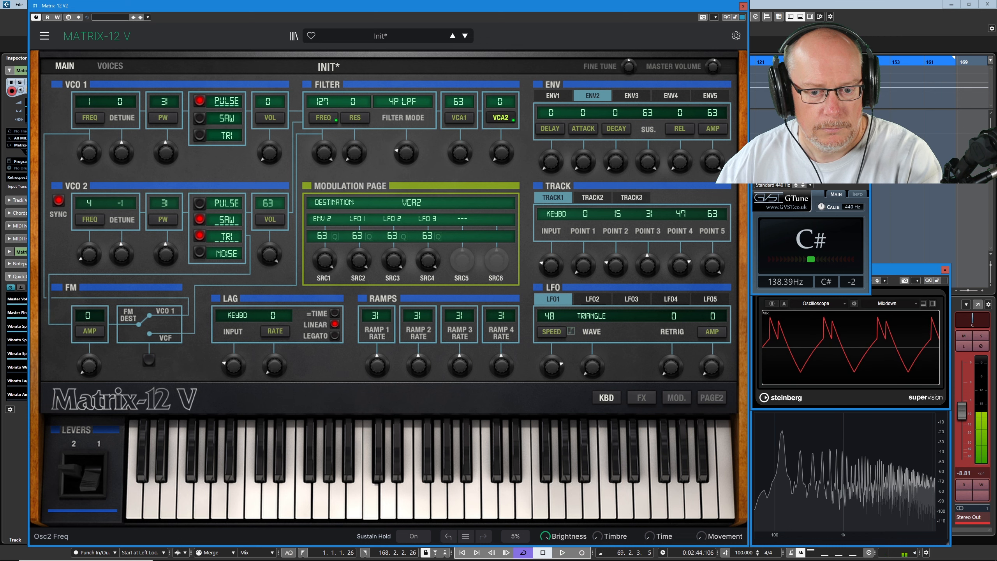
- Freeze and resume the oscilloscope trace, and switch oscillator sync off and back on to compare the waveforms
click(771, 303)
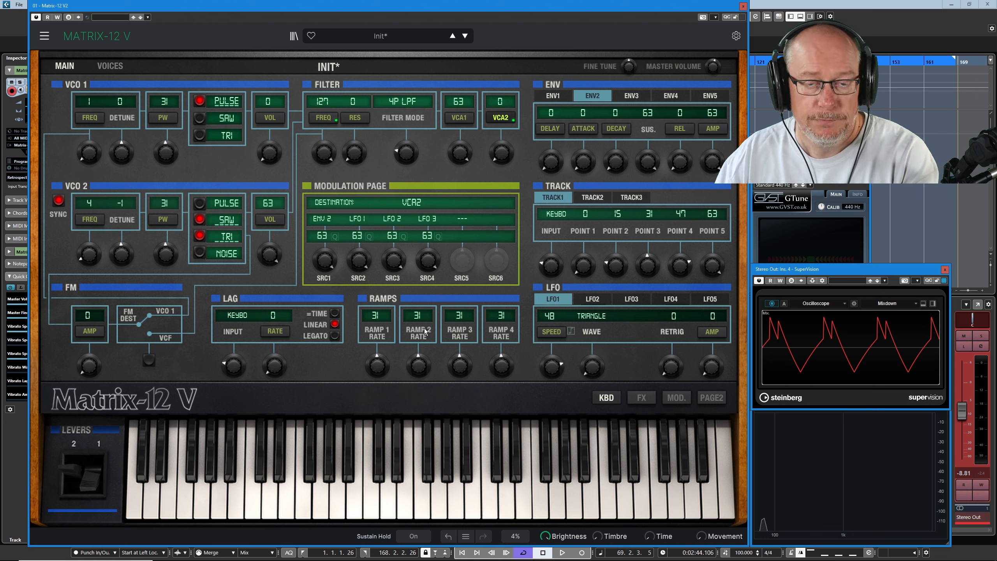
click(770, 303)
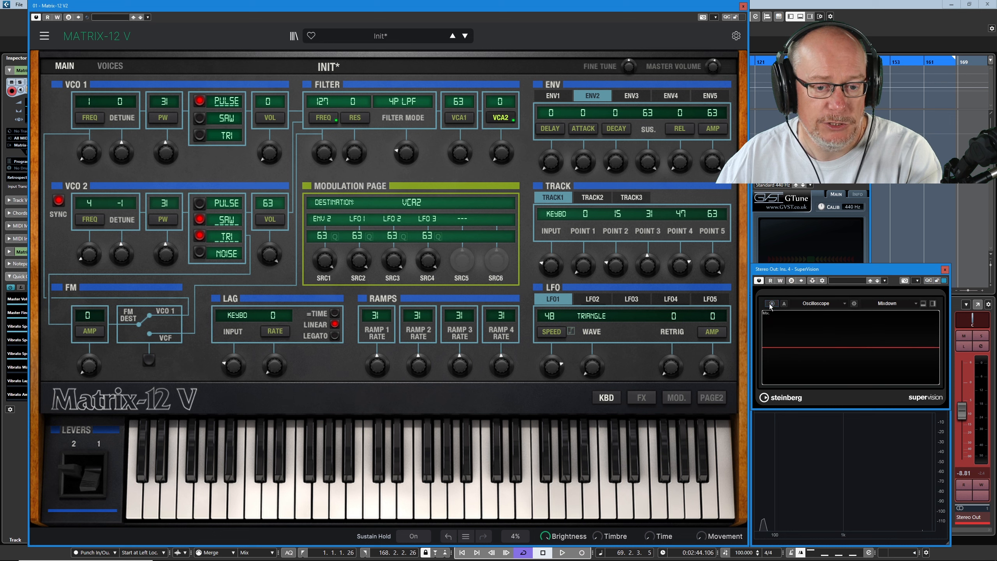
click(59, 202)
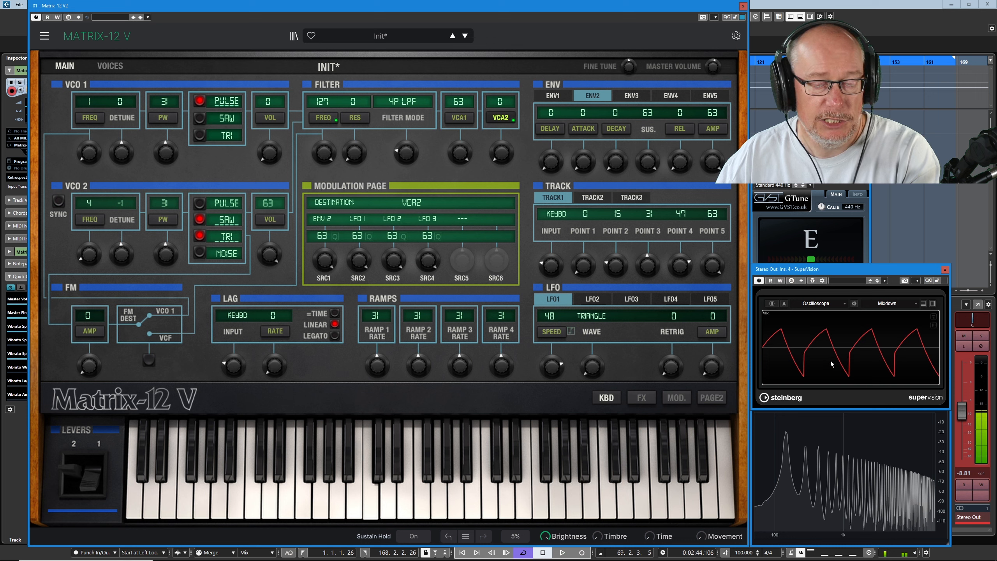
click(58, 201)
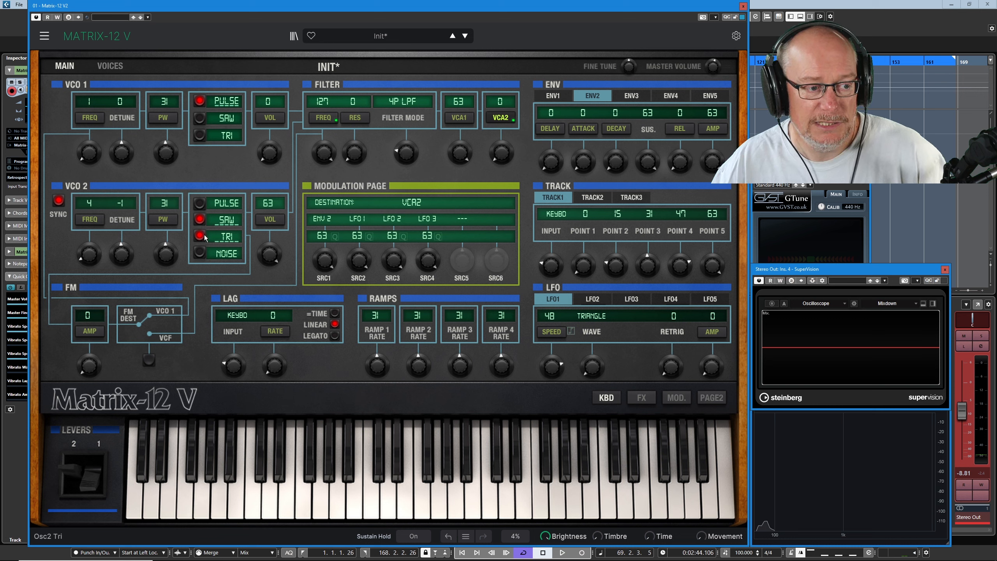
- Disable VCO 2's saw wave to leave triangle alone, and freeze and resume the oscilloscope to inspect the combined waveform
click(200, 221)
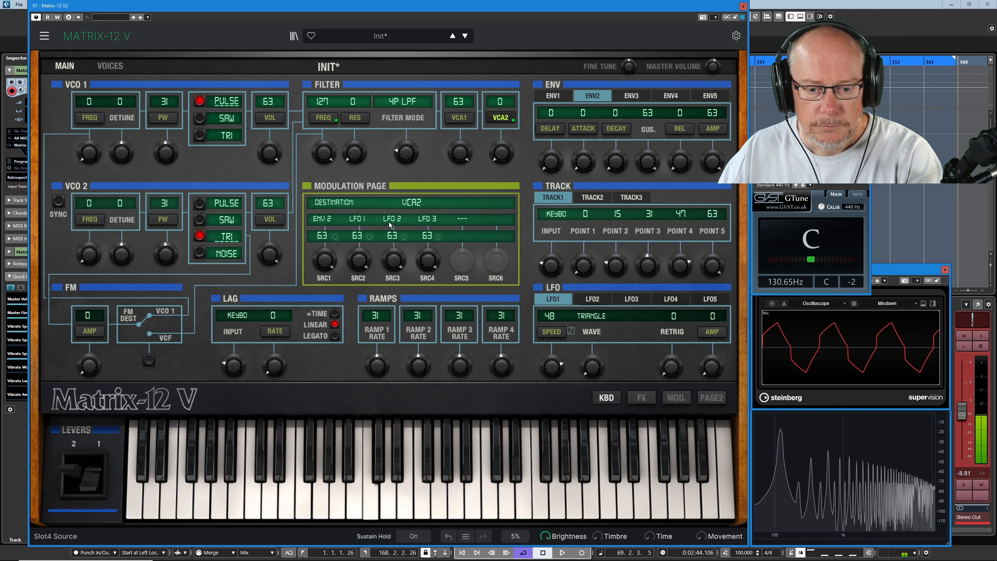
click(838, 373)
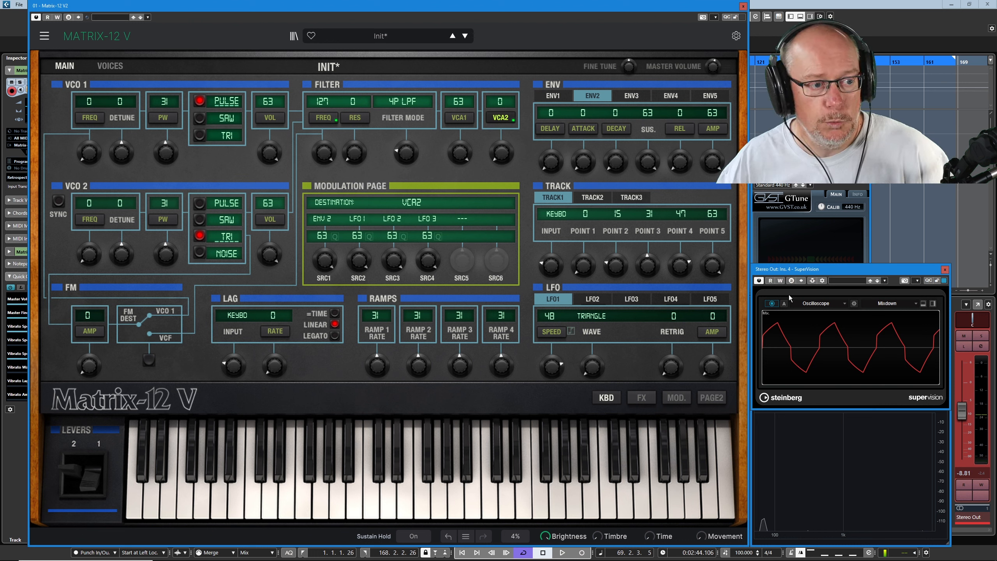
click(772, 303)
- Try the triangle wave on VCO 1 alongside pulse with VCO 2's triangle off, and restore the triangle to VCO 2
click(199, 236)
click(200, 135)
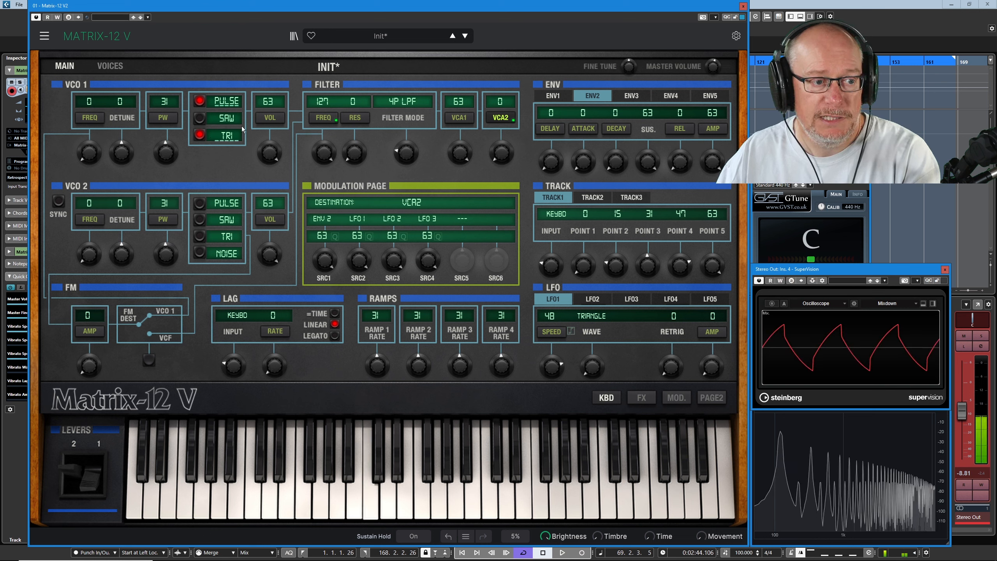
click(199, 135)
click(200, 237)
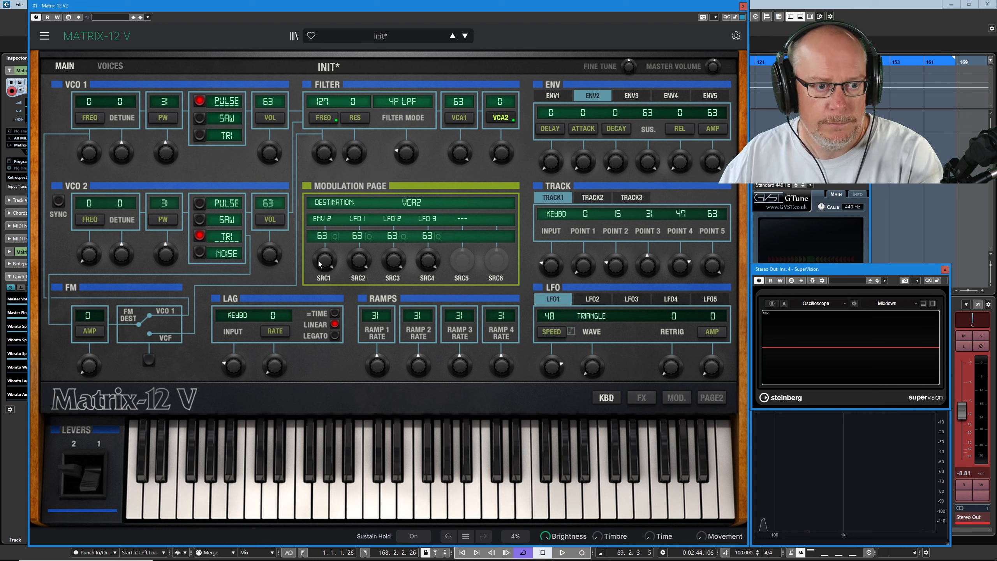
- Balance the oscillators by setting VCO 2's volume to 53 and VCO 1's volume to 31
mouse_move(271, 256)
mouse_down()
mouse_move(271, 278)
mouse_move(271, 262)
mouse_up()
drag(271, 155, 271, 165)
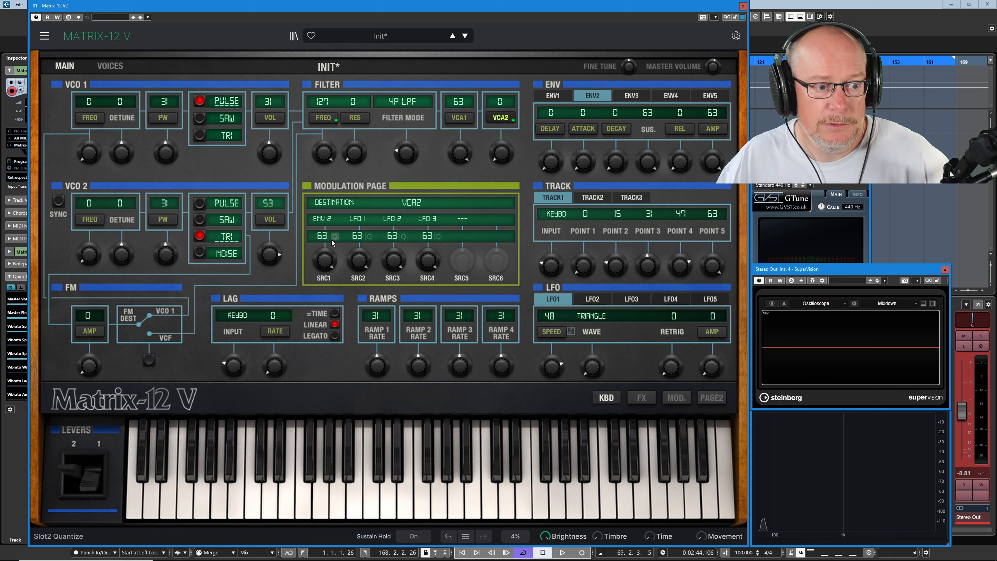
- Reset the first modulation source of VCA2 so that ENV 2 is no longer assigned
click(321, 218)
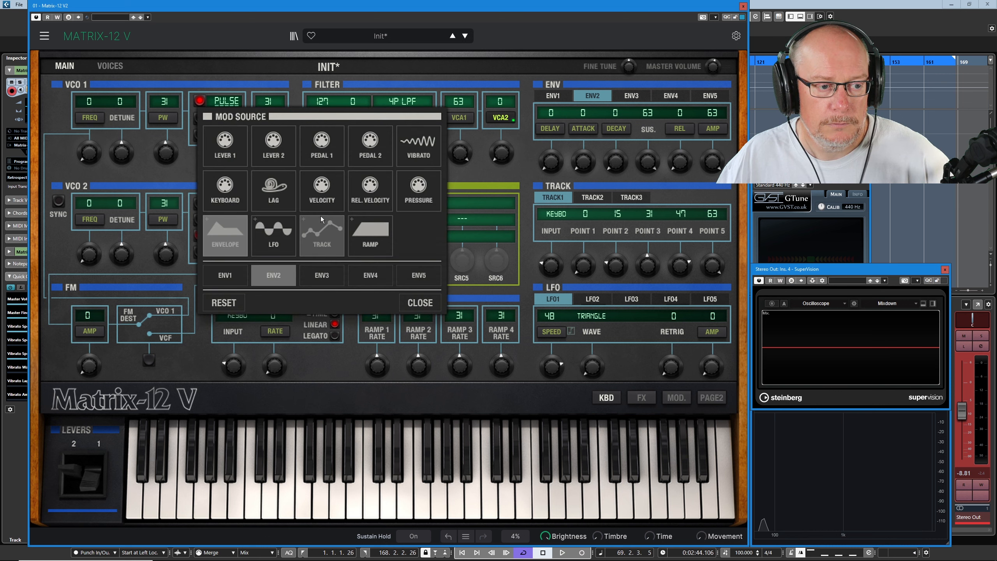
click(222, 296)
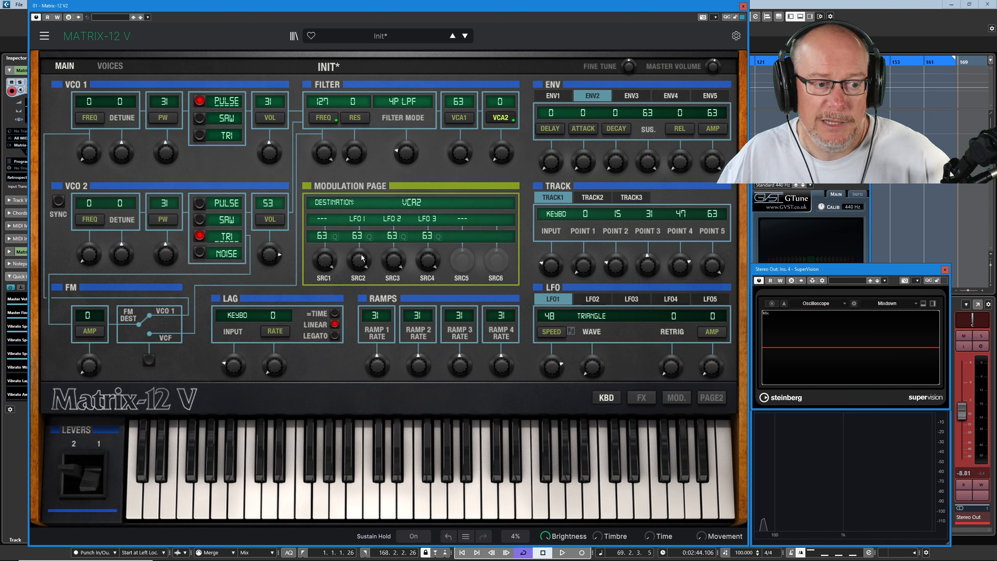